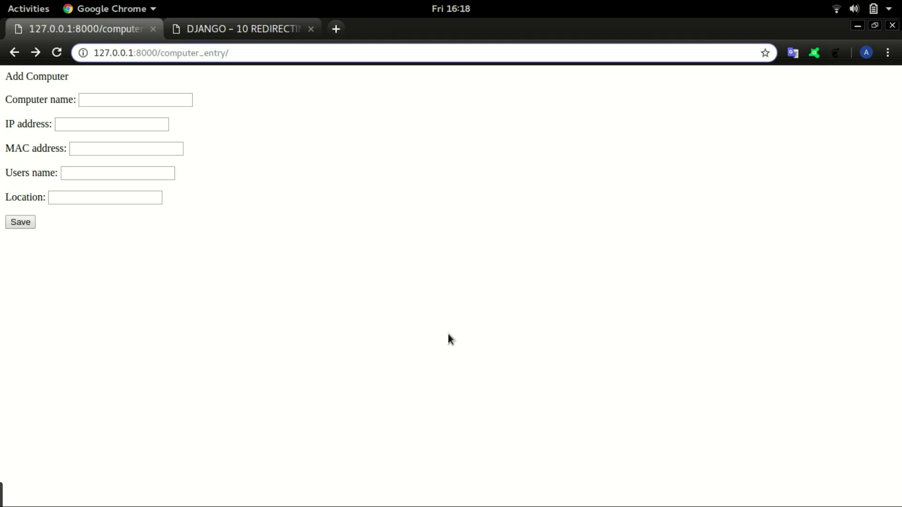
Step: Fill the computer name, IP address, MAC address, user name and location fields with test values
left_click(106, 99)
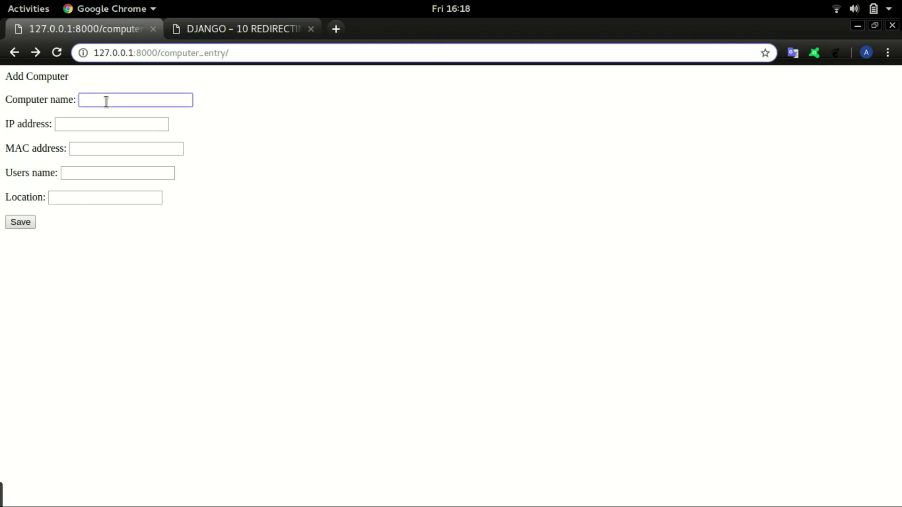
type("adfkhkjaf")
key("Tab")
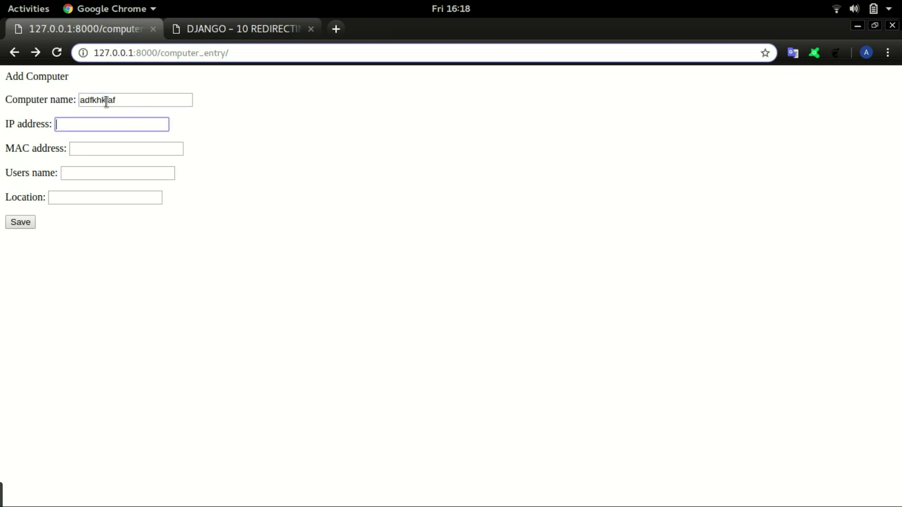
type("klahdfa")
key("Tab")
type("sdfkhkl")
key("Tab")
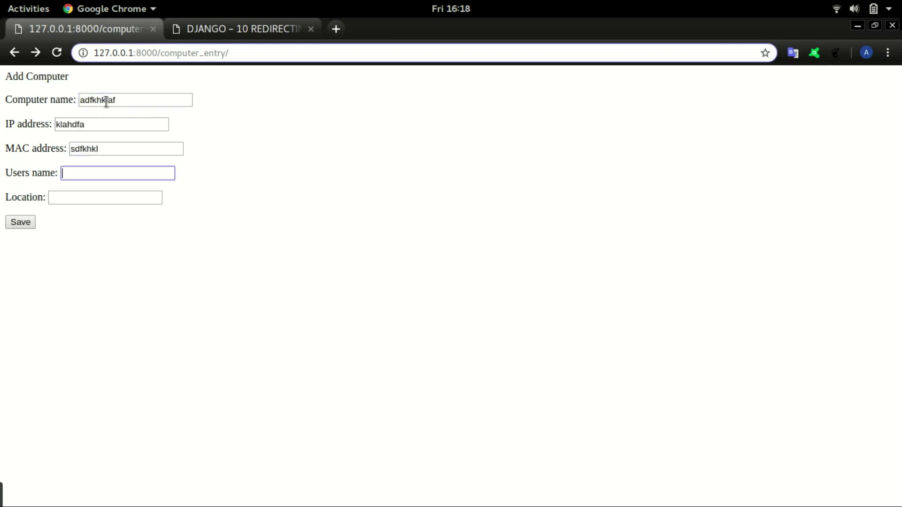
type("adfkhkl")
key("Tab")
type("dasflk")
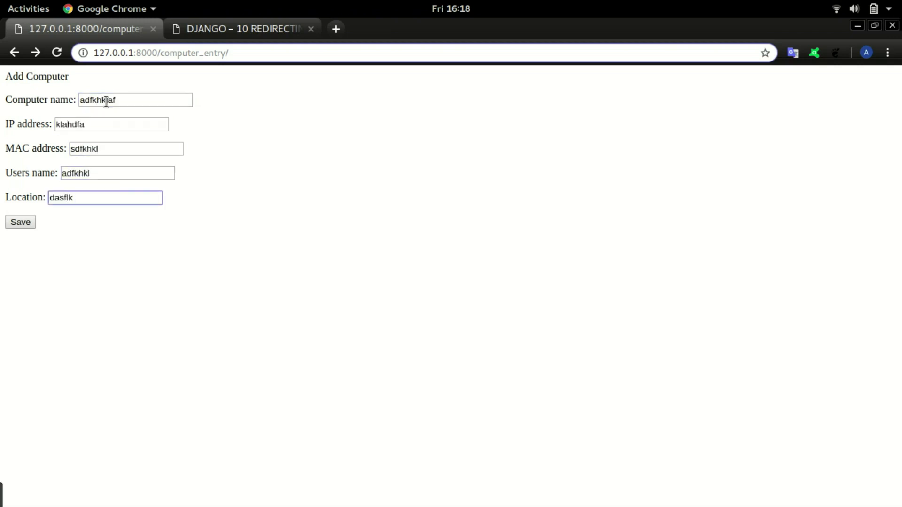
Step: Submit the Add Computer form, then select and deselect the Location value
left_click(23, 224)
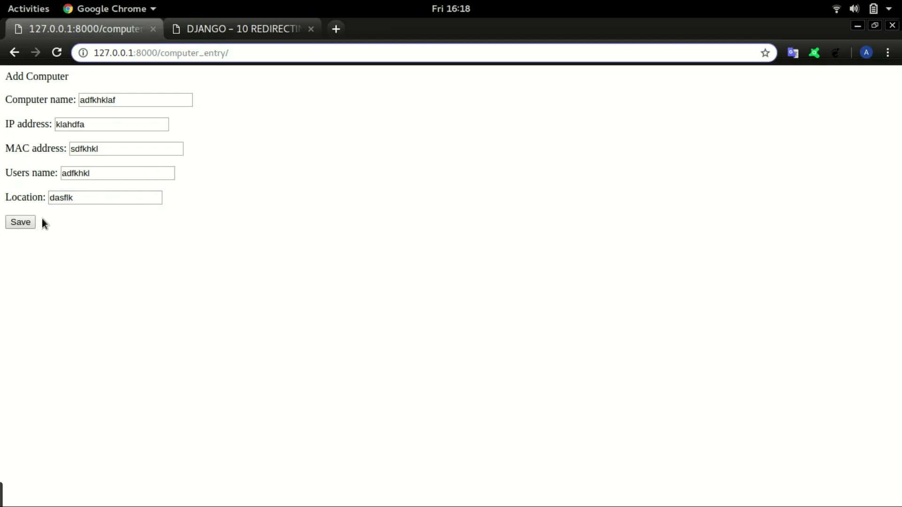
double_click(88, 197)
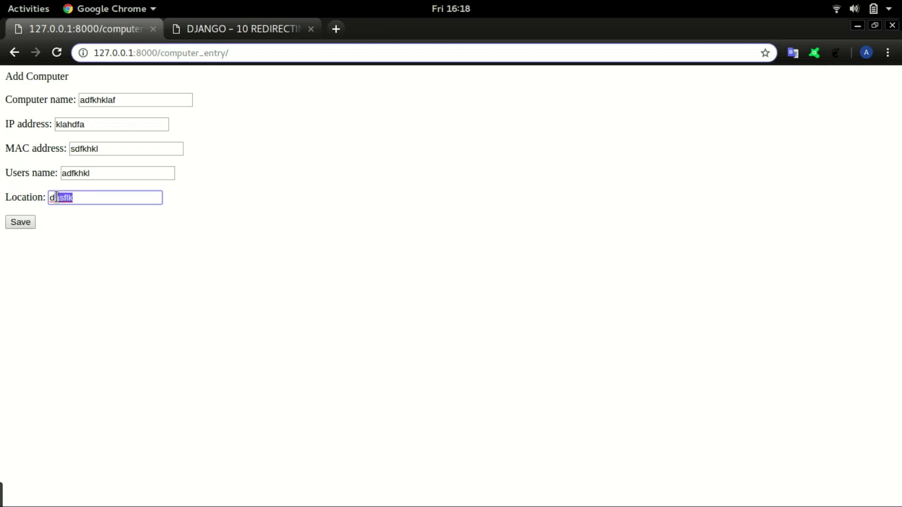
left_click(154, 239)
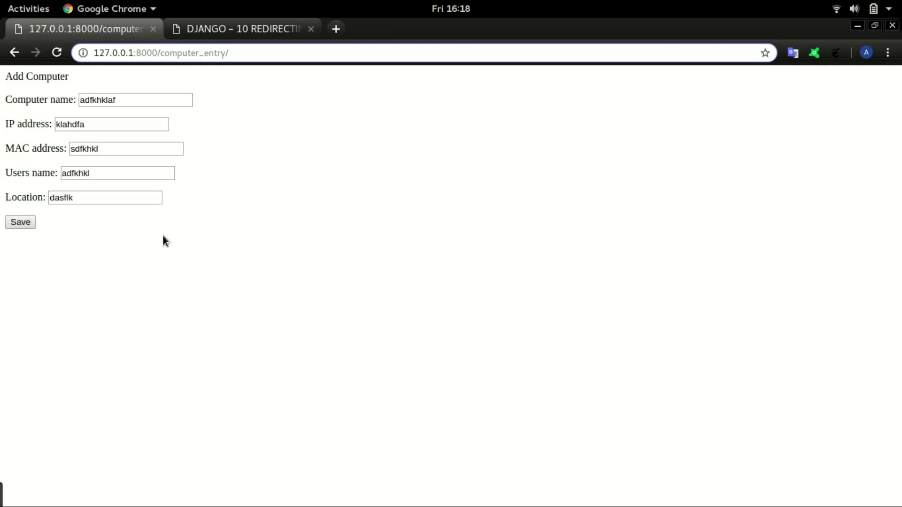
Step: Switch to Sublime Text and bring up views.py
key("super")
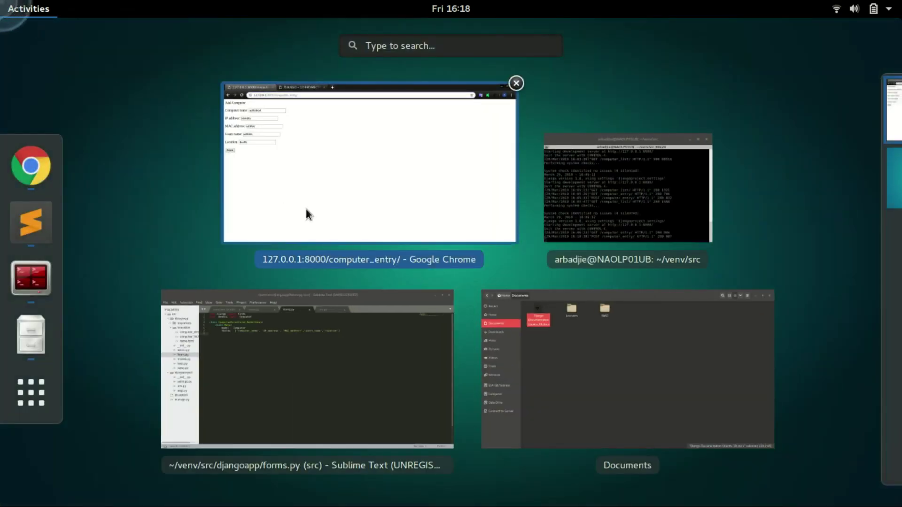
left_click(381, 336)
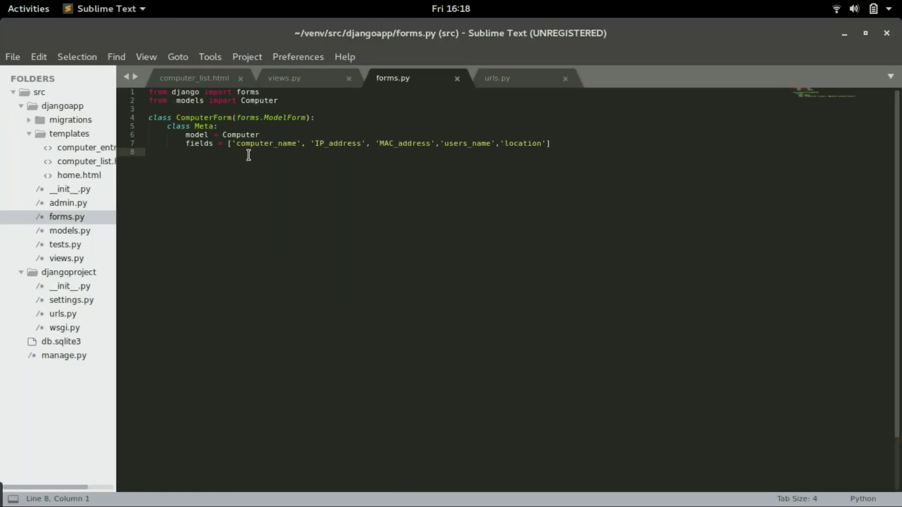
left_click(281, 102)
Step: Add ', redirect' to the django.shortcuts import on line 1
left_click(286, 109)
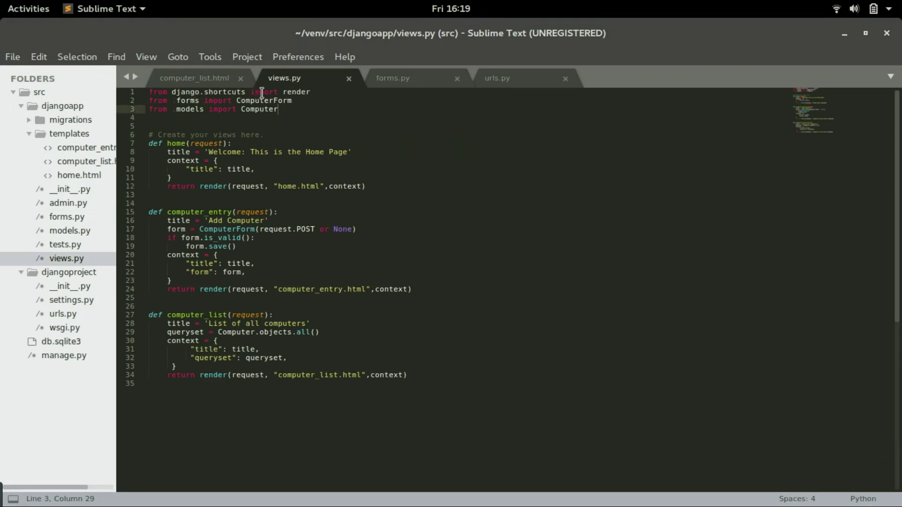
left_click(326, 94)
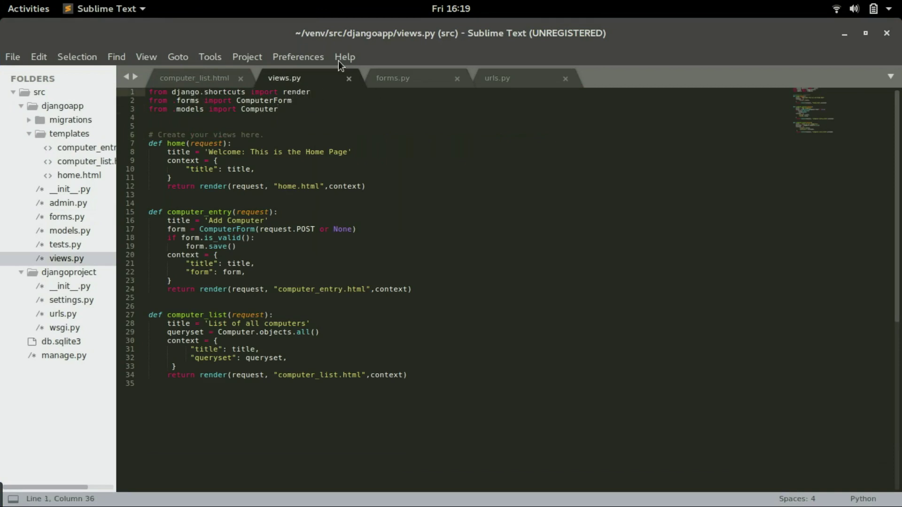
type(", redire")
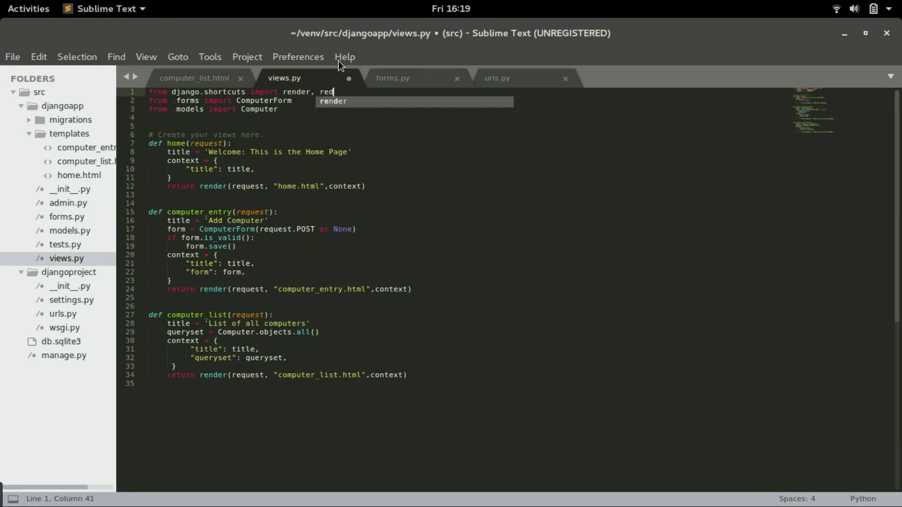
type("ct")
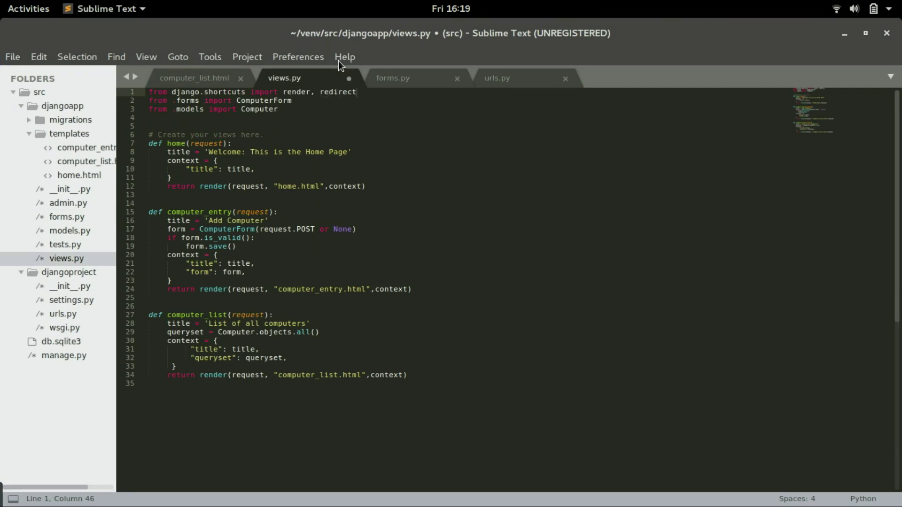
left_click(356, 109)
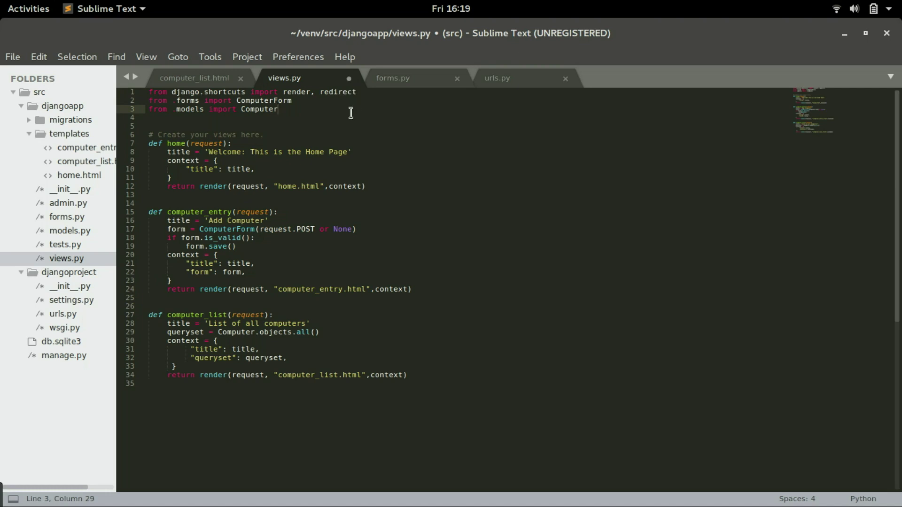
left_click(362, 96)
Step: Save views.py and place the cursor at the end of form.save()
key("ctrl+s")
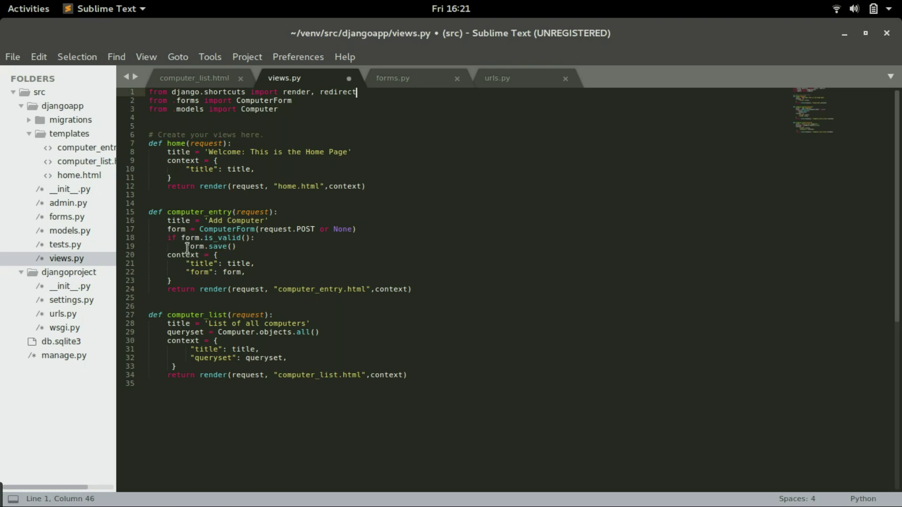
left_click_drag(186, 246, 218, 247)
left_click(243, 247)
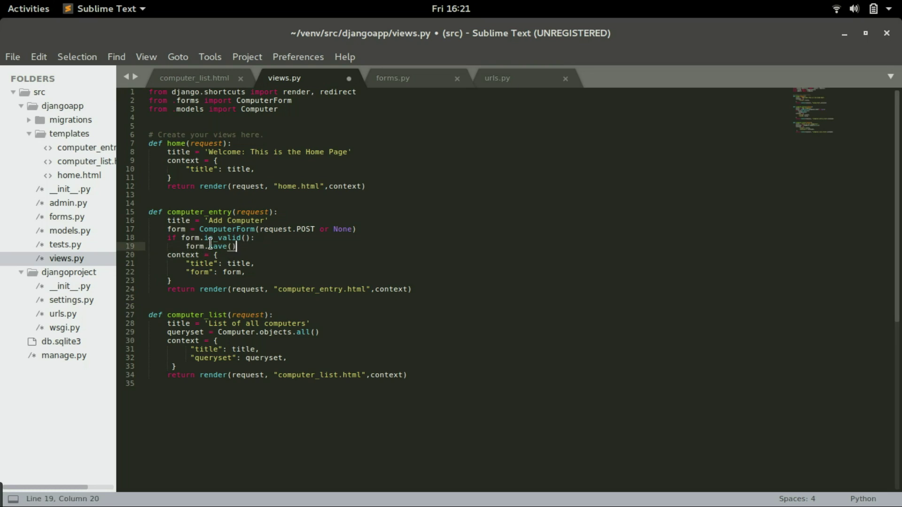
Step: Add return redirect('/computer_list') after form.save() and show urls.py
key("Return")
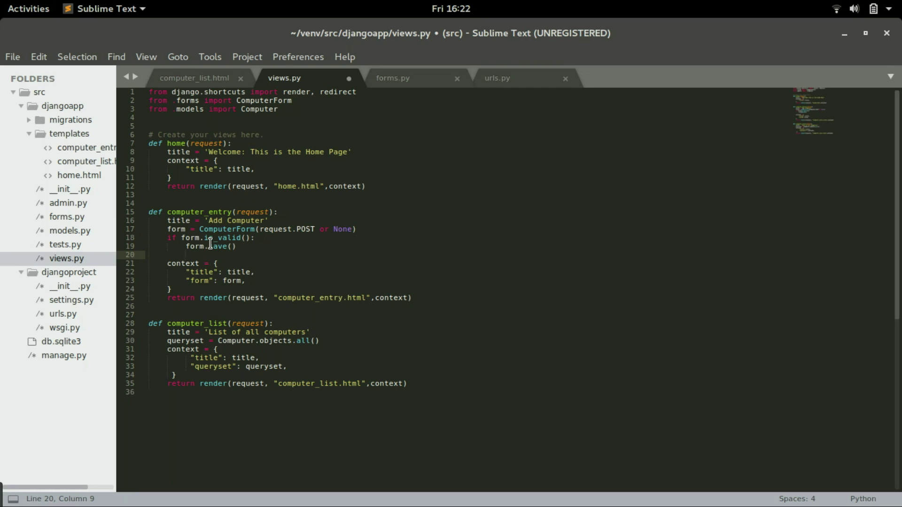
type("return re")
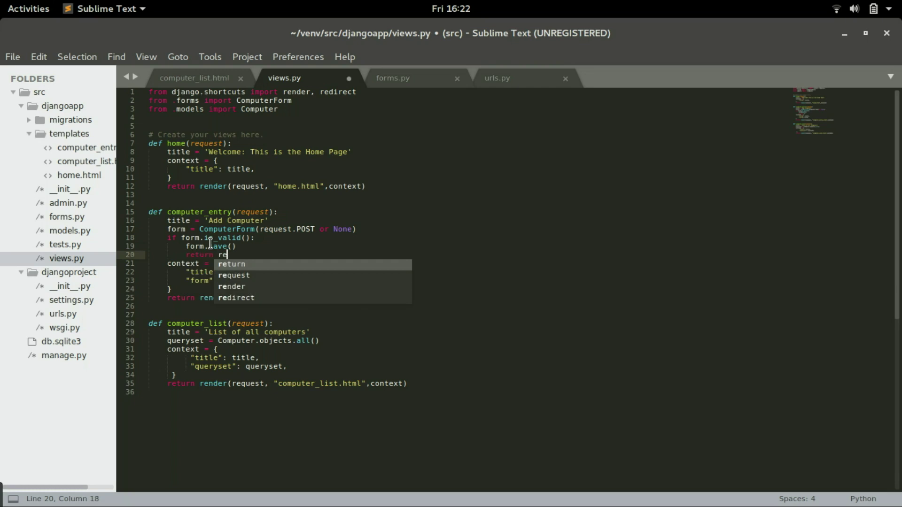
type("dir")
key("Tab")
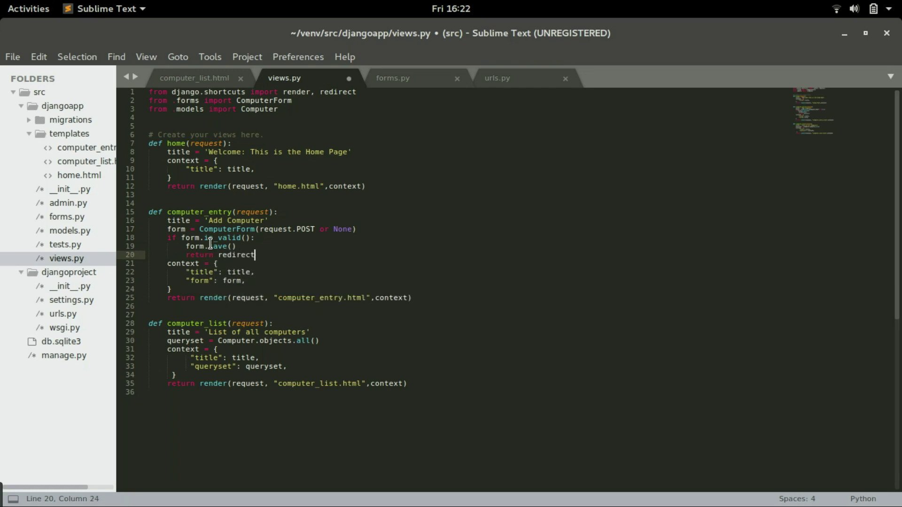
type("('")
type("/compu")
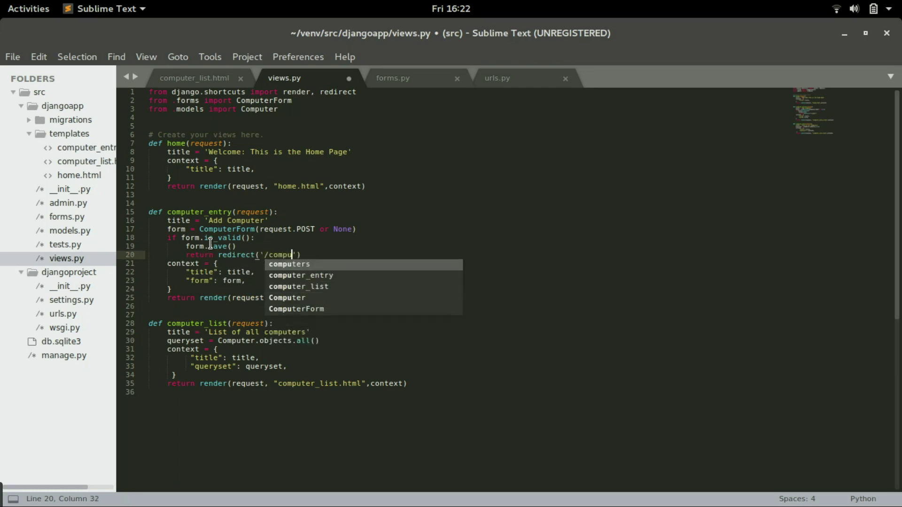
key("Down")
key("Down")
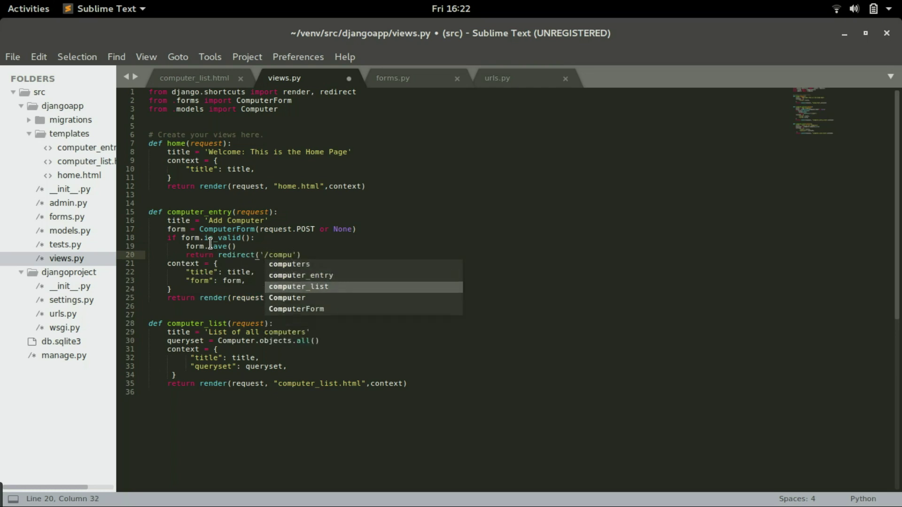
key("Return")
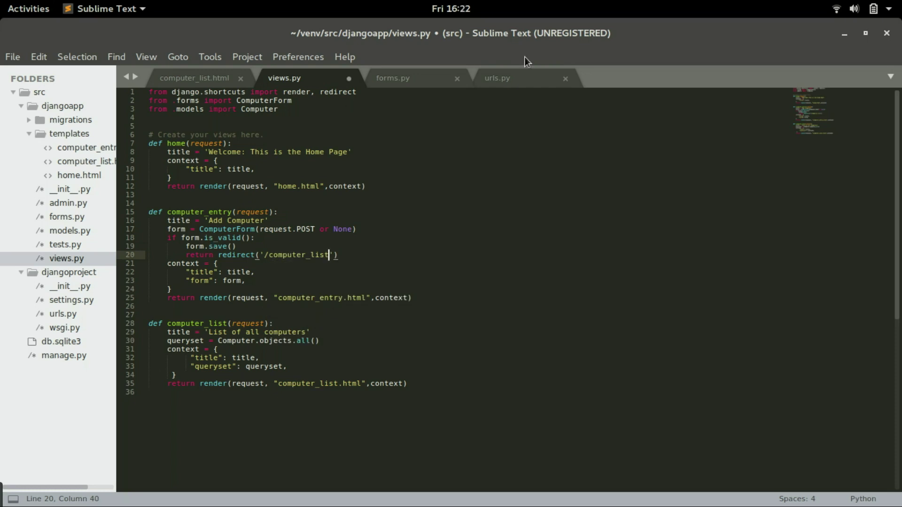
left_click(497, 77)
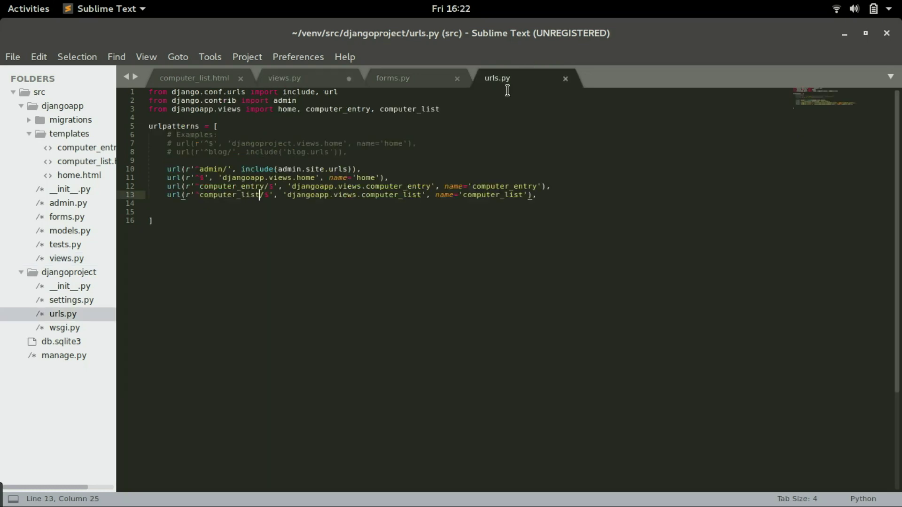
Step: Check the computer_list route name in urls.py, then save views.py
double_click(223, 195)
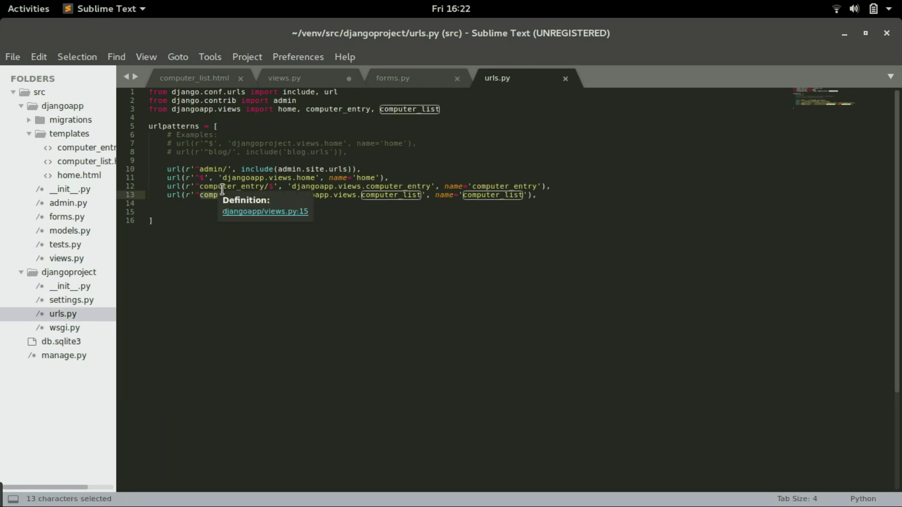
left_click(369, 232)
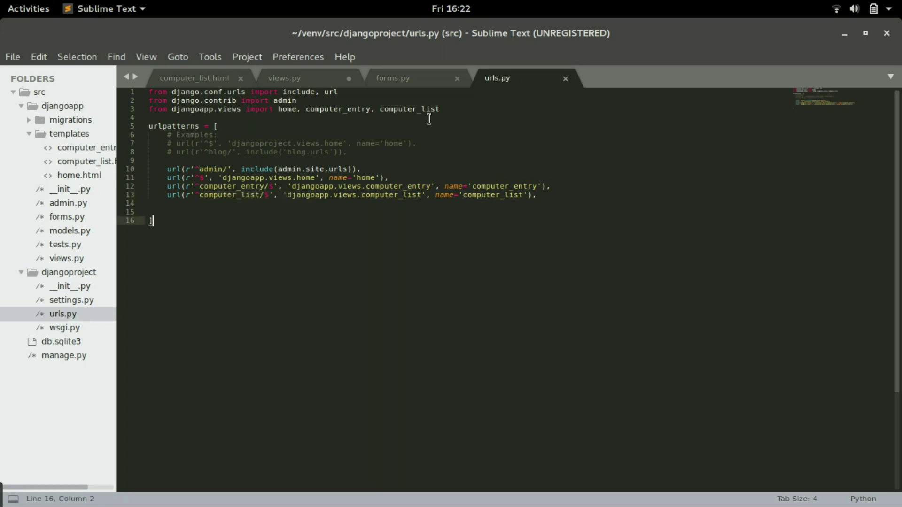
key("ctrl+Tab")
left_click(255, 272)
key("ctrl+s")
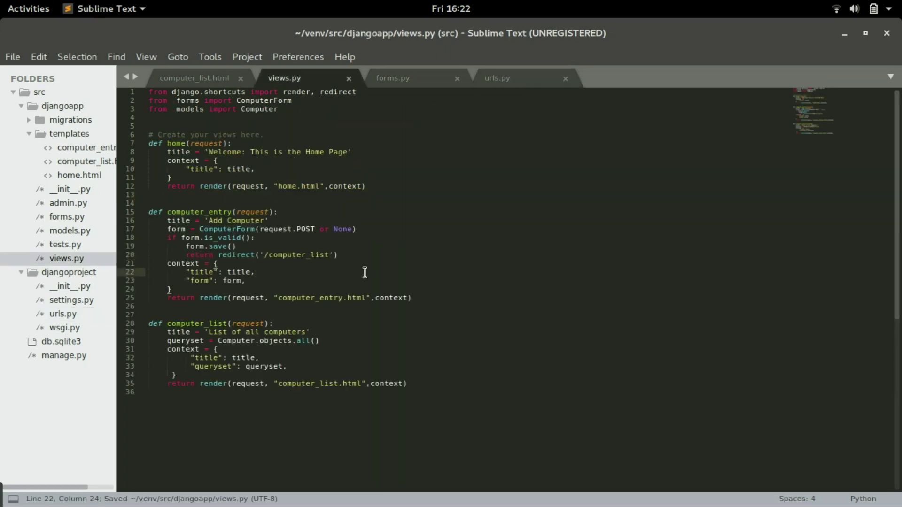
key("super")
Step: Change the Location and Computer name values and resubmit, reaching the computer list page
left_click(212, 134)
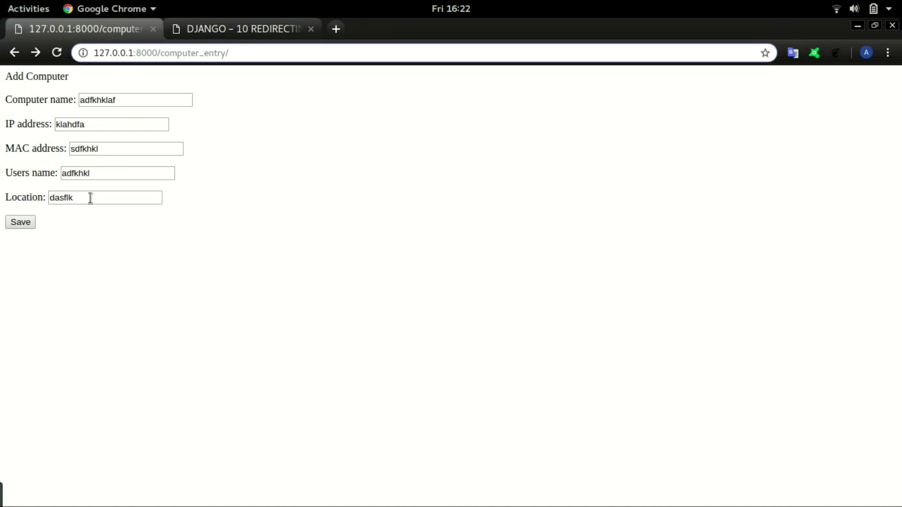
left_click_drag(91, 197, 2, 182)
type("dsjfhkdf")
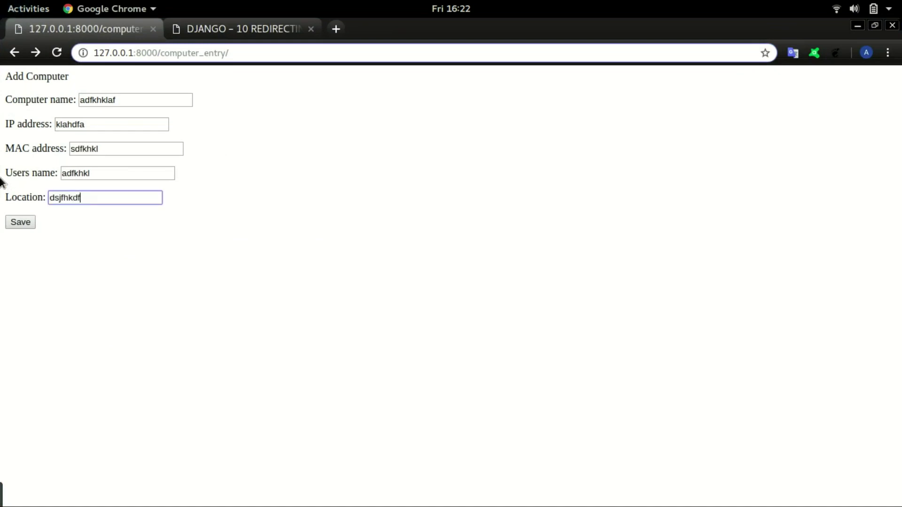
left_click_drag(130, 99, 12, 101)
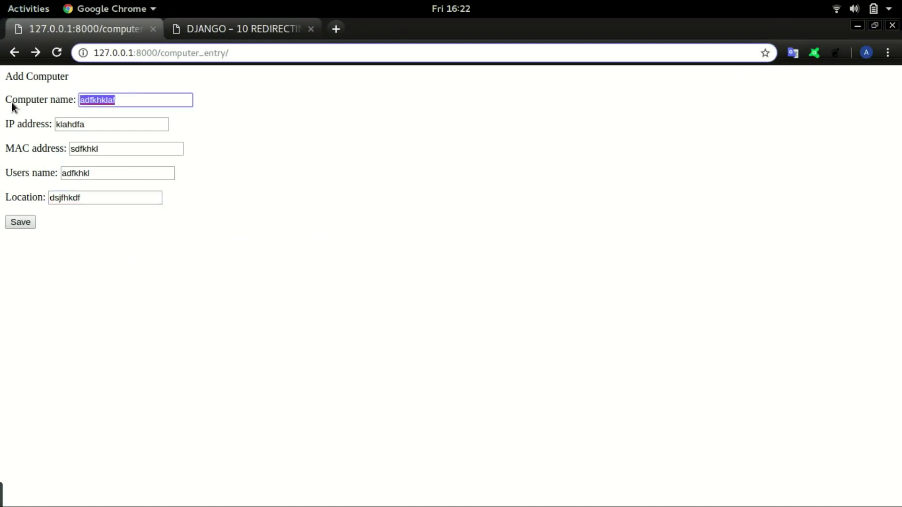
type("sdfjkldf")
left_click(20, 223)
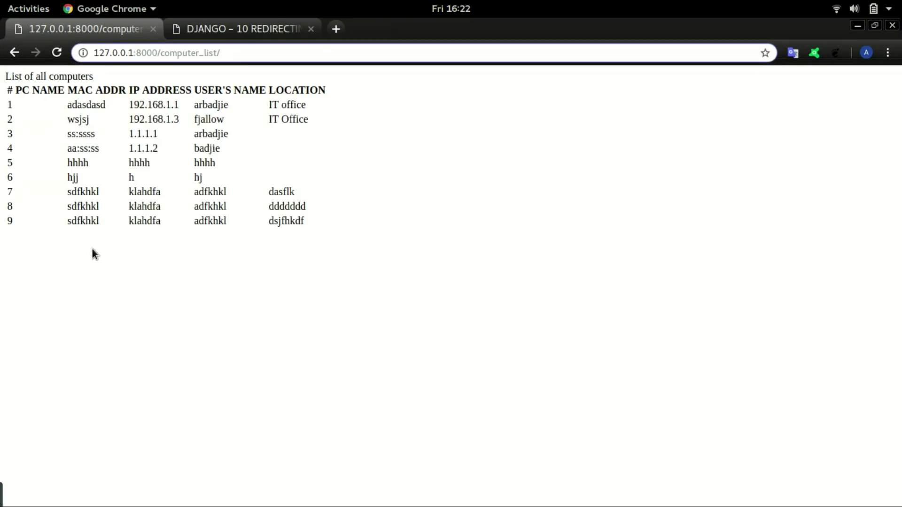